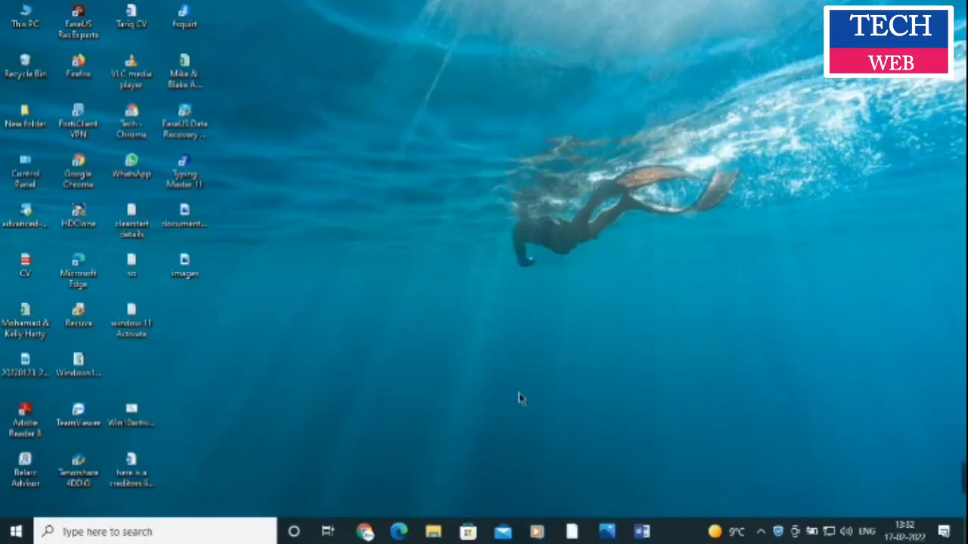
From the playvalorant.com home page, choose PLAY FREE and pick creating a new Riot account.
{"action": "left_click", "coordinate": [364, 533]}
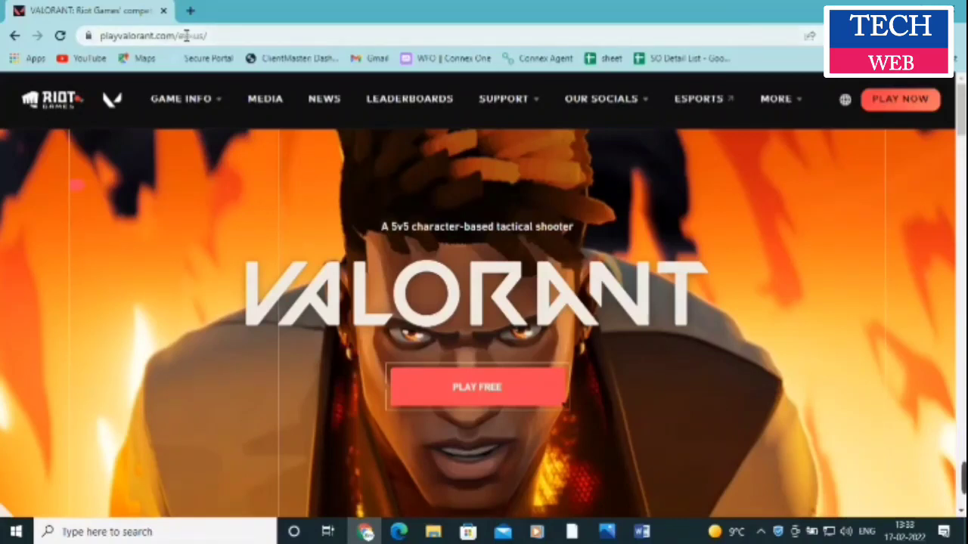
{"action": "left_click", "coordinate": [476, 387]}
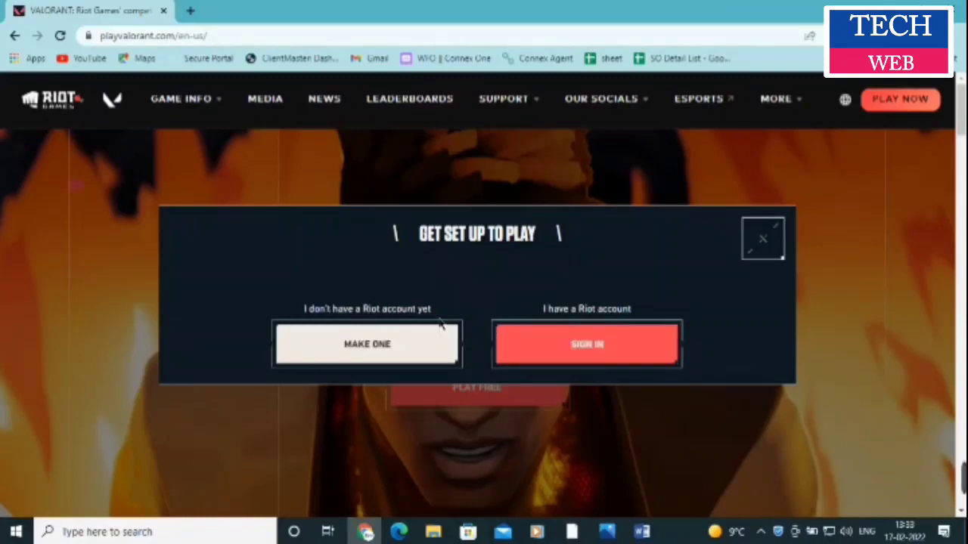
{"action": "left_click", "coordinate": [364, 345]}
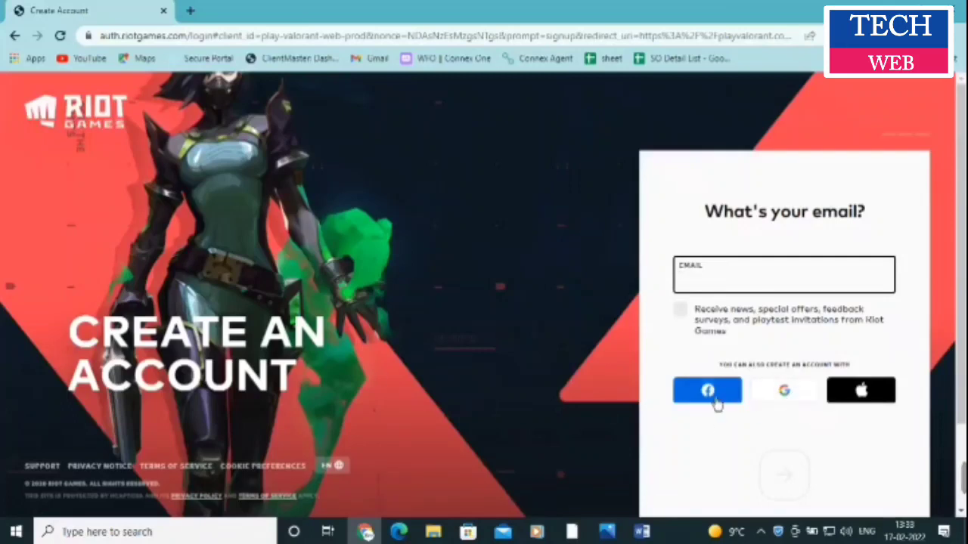
Enter the e-mail address on the Riot Create Account page and continue to the birth date step.
{"action": "left_click", "coordinate": [709, 286]}
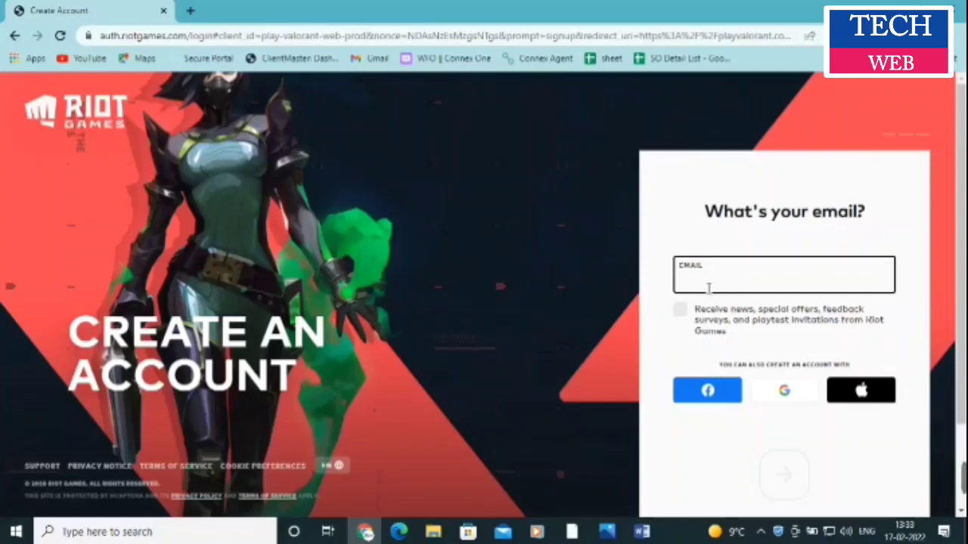
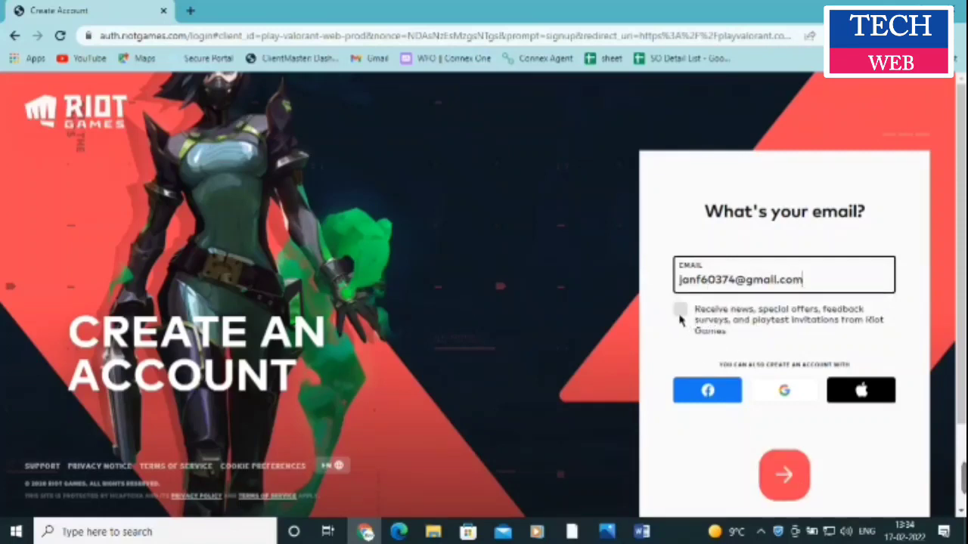
{"action": "left_click", "coordinate": [781, 485]}
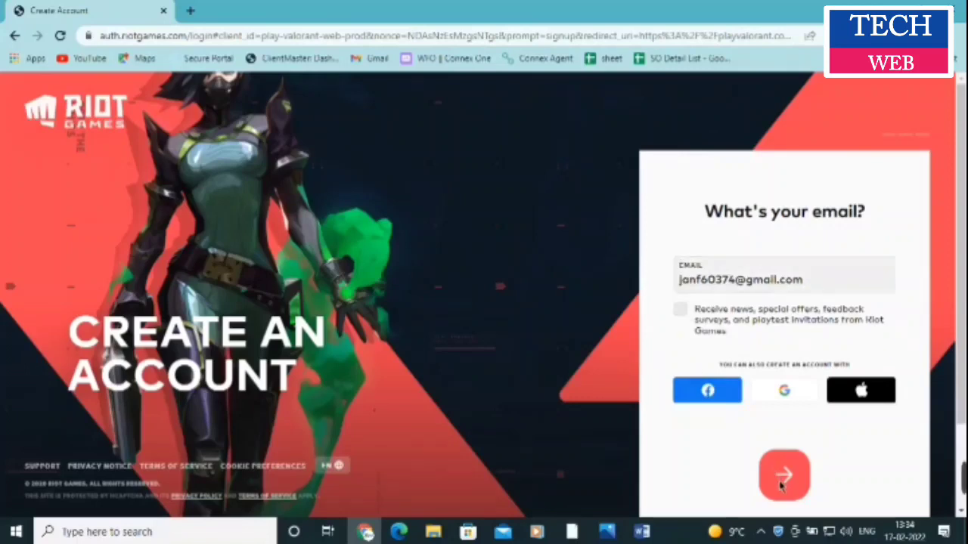
{"action": "scroll", "coordinate": [787, 474], "scroll_direction": "down", "scroll_amount": 2}
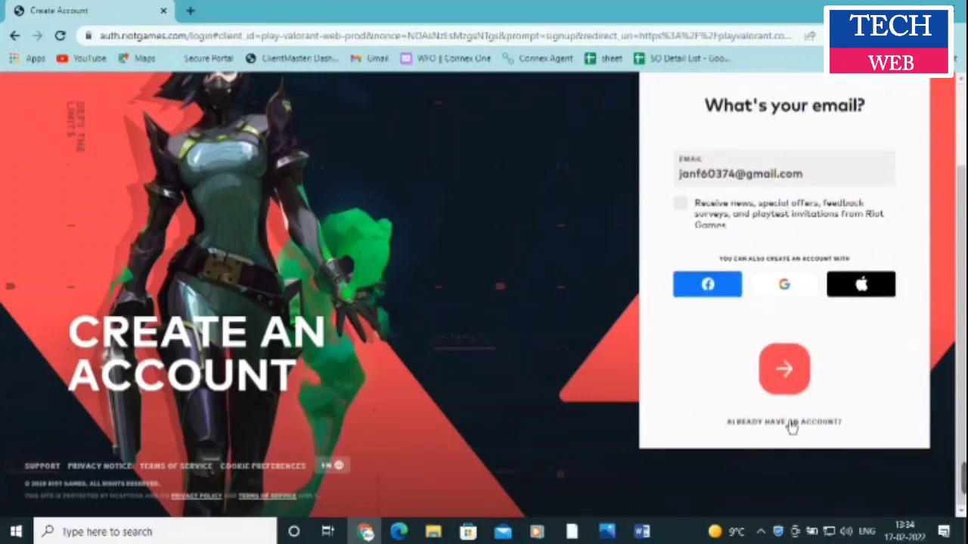
{"action": "left_click", "coordinate": [784, 375]}
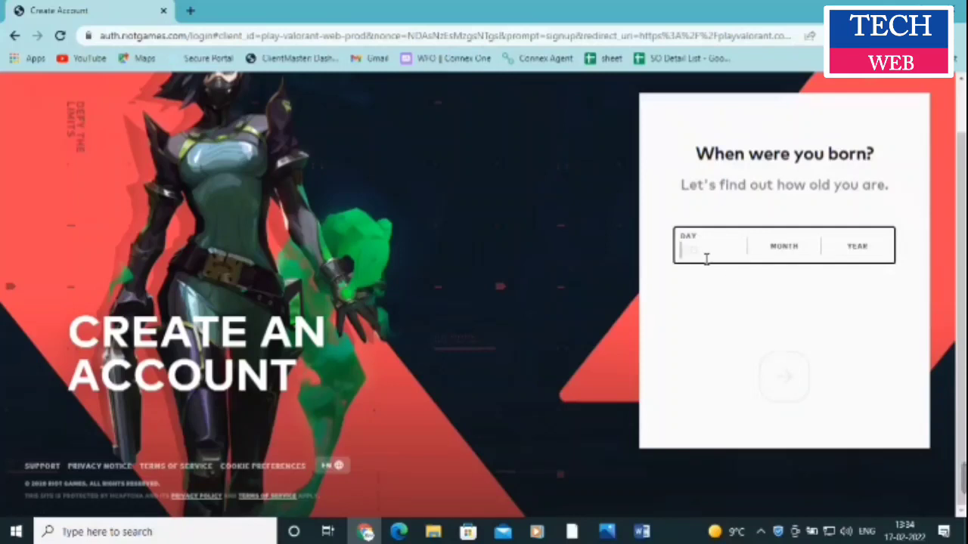
{"action": "type", "text": "2"}
{"action": "key", "text": "BackSpace"}
{"action": "type", "text": "07"}
{"action": "type", "text": "0"}
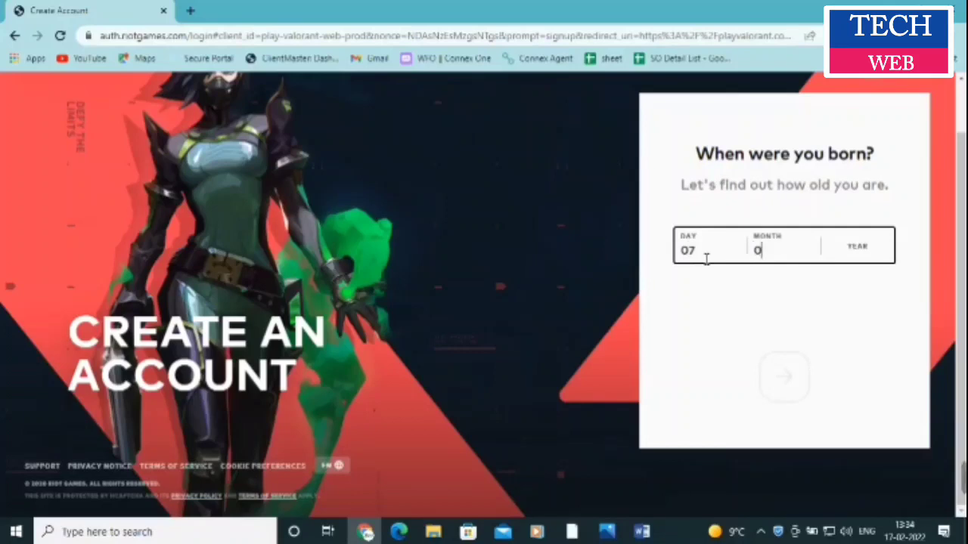
{"action": "type", "text": "2199"}
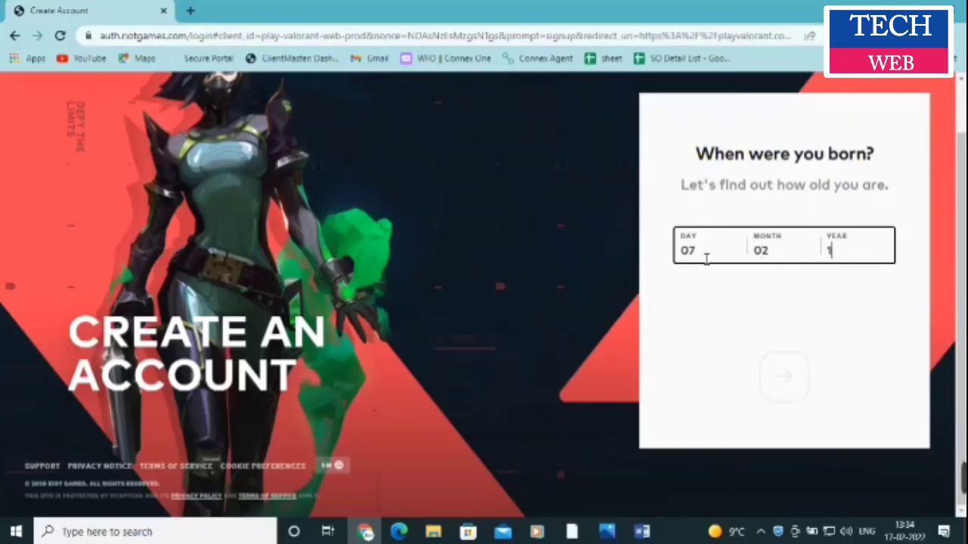
{"action": "type", "text": "6"}
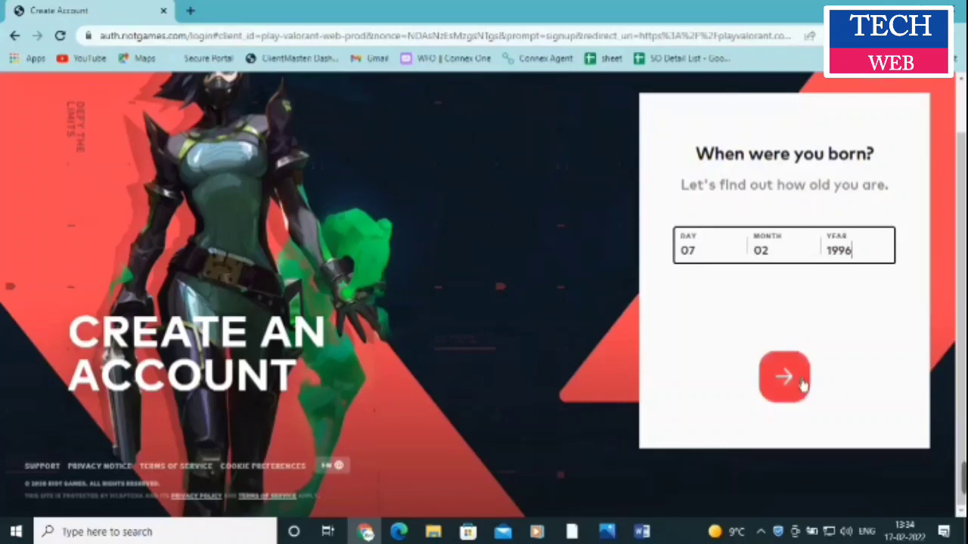
{"action": "left_click", "coordinate": [786, 384]}
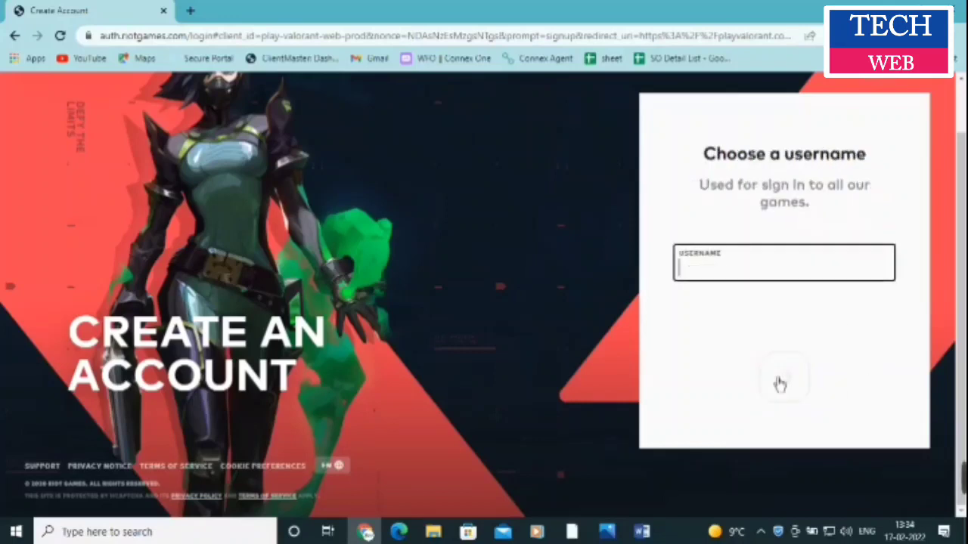
Choose a username for the new account and submit it.
{"action": "left_click", "coordinate": [724, 276]}
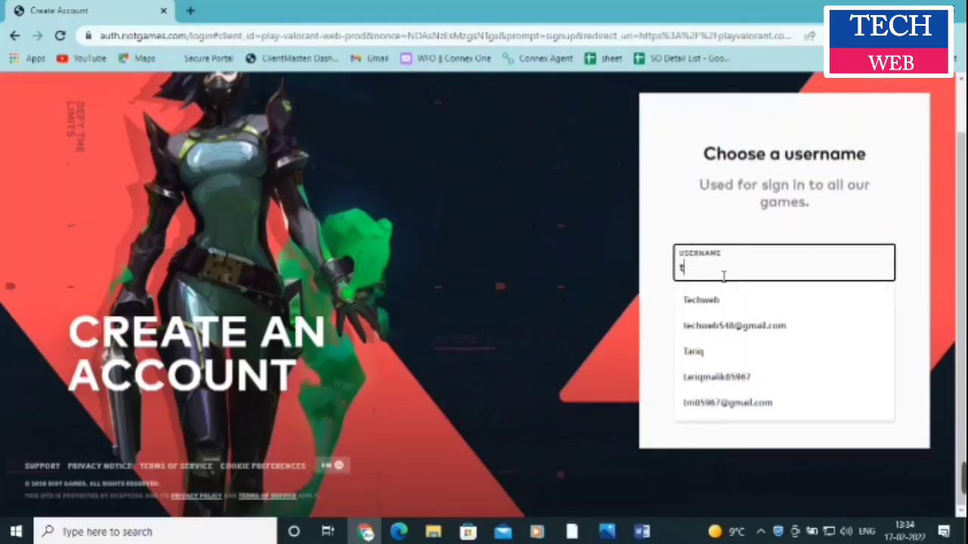
{"action": "type", "text": "tariq12345"}
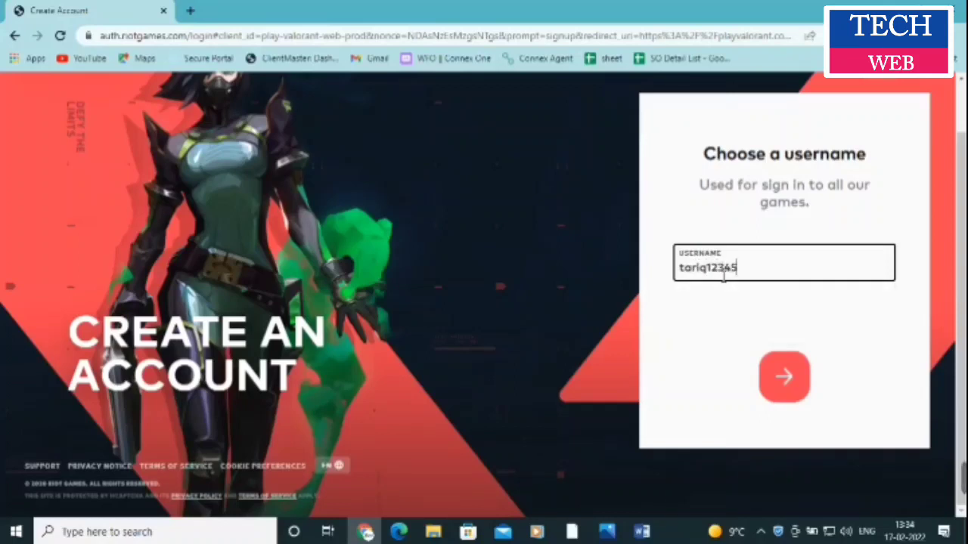
{"action": "left_click", "coordinate": [784, 381]}
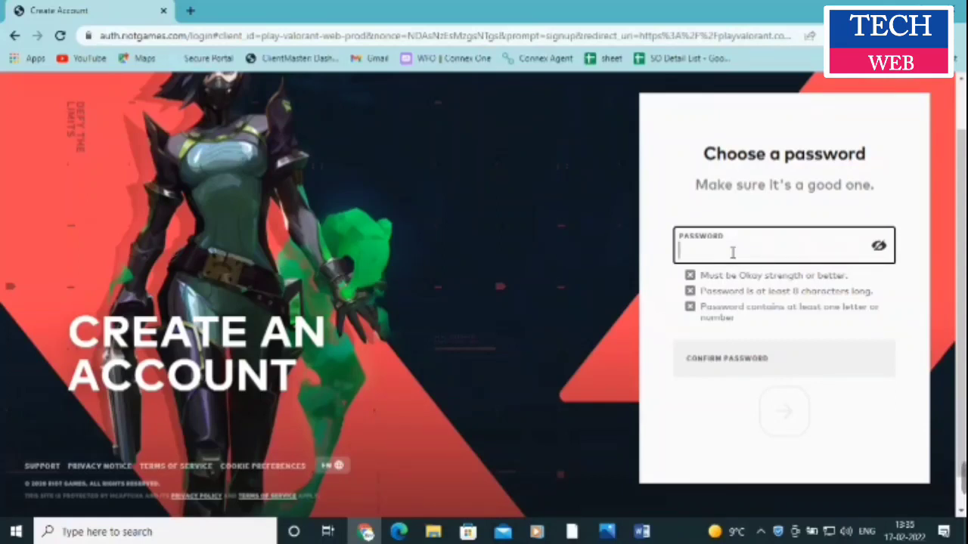
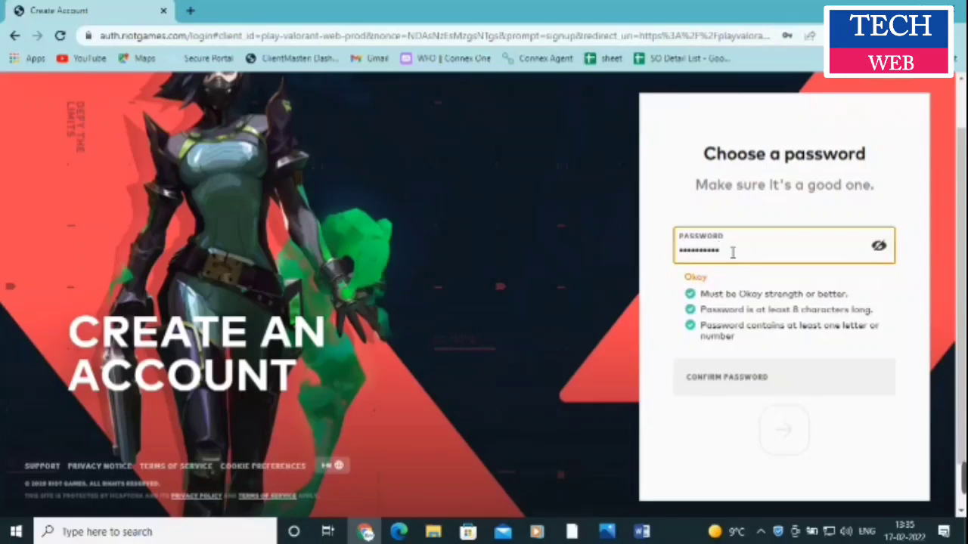
Enter the account password, retype it in Confirm Password, and submit the form.
{"action": "scroll", "coordinate": [815, 361], "scroll_direction": "down", "scroll_amount": 1}
{"action": "left_click", "coordinate": [739, 332]}
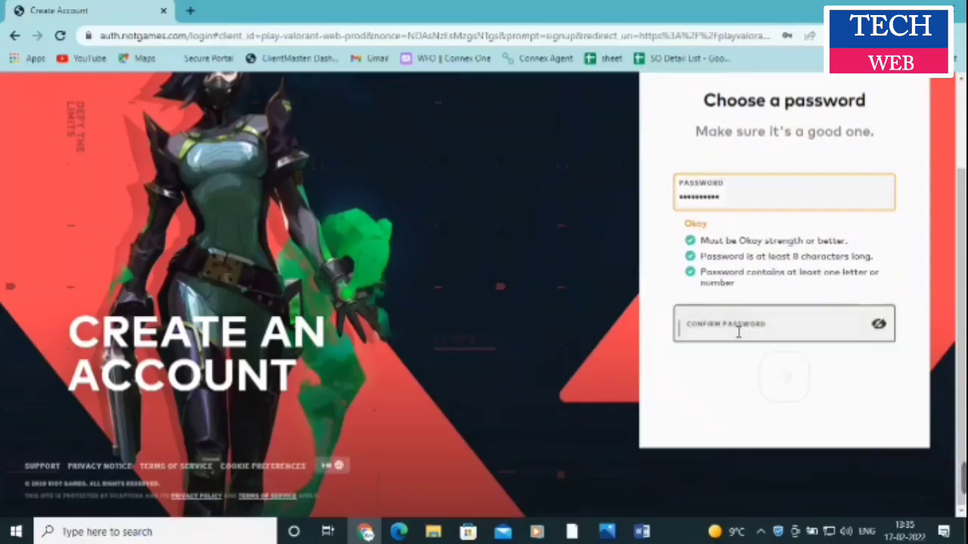
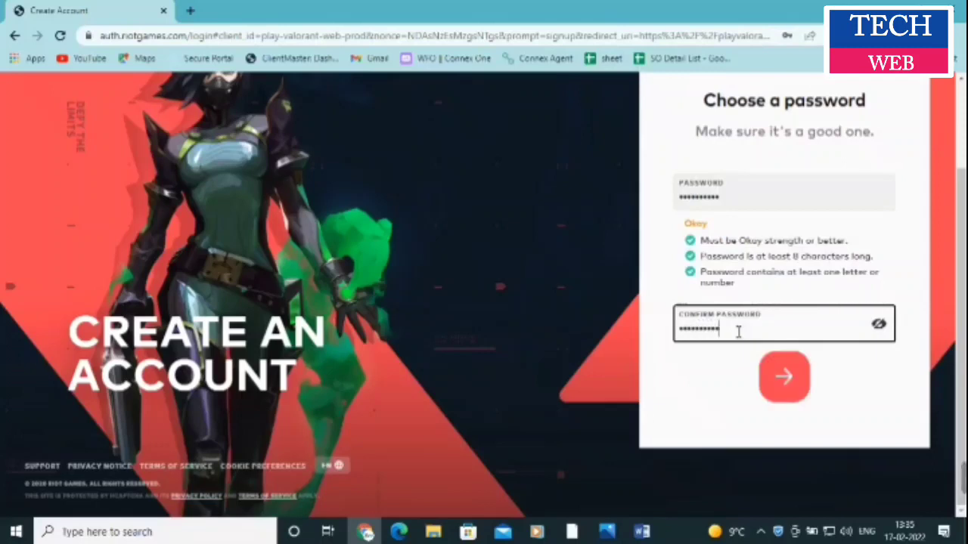
{"action": "left_click", "coordinate": [784, 376]}
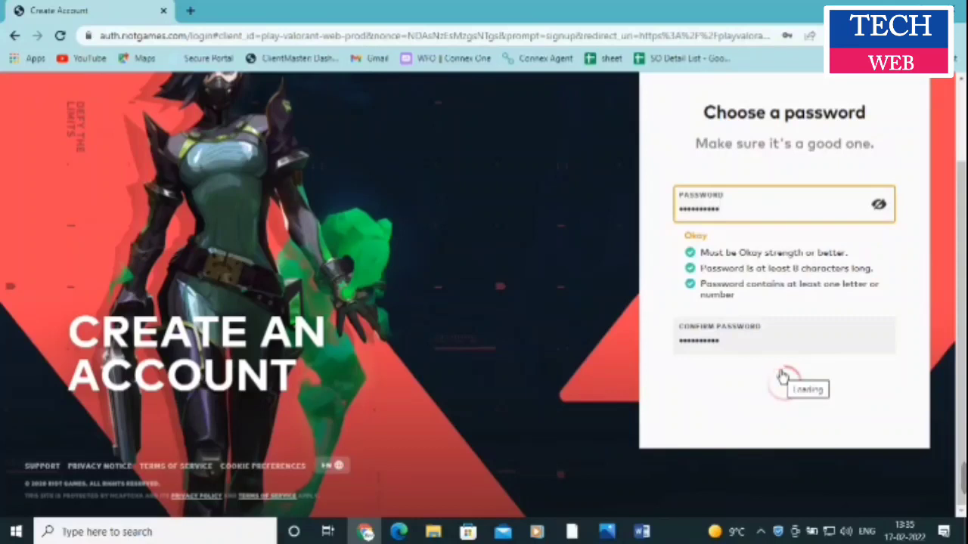
Revise the rejected username by replacing its trailing characters with new digits.
{"action": "scroll", "coordinate": [753, 369], "scroll_direction": "down", "scroll_amount": 3}
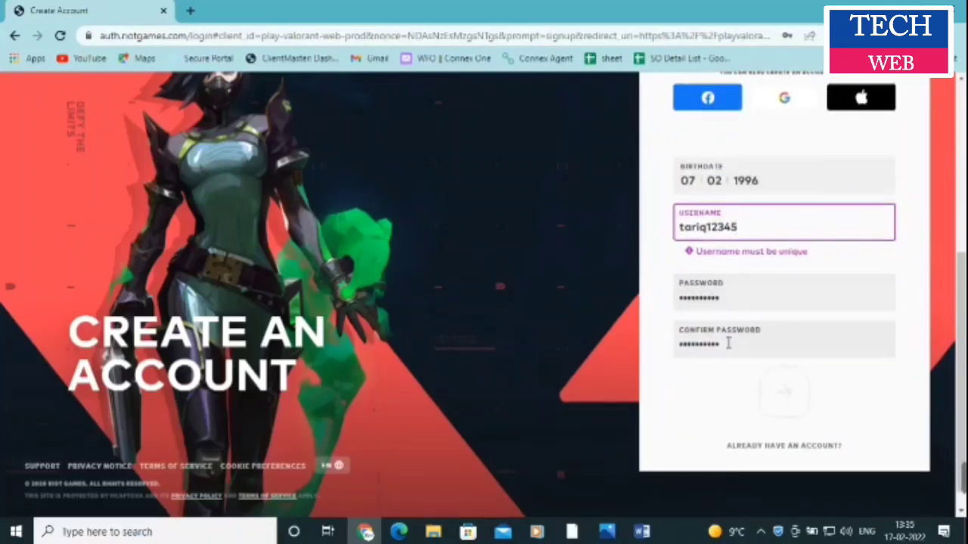
{"action": "scroll", "coordinate": [771, 399], "scroll_direction": "down", "scroll_amount": 1}
{"action": "key", "text": "BackSpace"}
{"action": "type", "text": "5"}
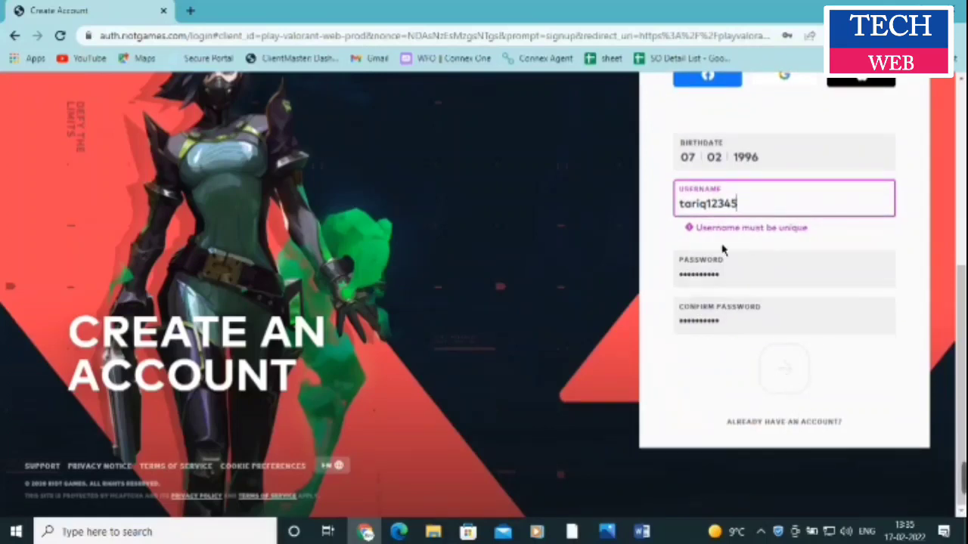
{"action": "scroll", "coordinate": [753, 318], "scroll_direction": "up", "scroll_amount": 2}
{"action": "scroll", "coordinate": [749, 346], "scroll_direction": "up", "scroll_amount": 2}
{"action": "scroll", "coordinate": [750, 356], "scroll_direction": "down", "scroll_amount": 2}
{"action": "key", "text": "BackSpace"}
{"action": "key", "text": "BackSpace"}
{"action": "key", "text": "BackSpace"}
{"action": "key", "text": "BackSpace"}
{"action": "key", "text": "BackSpace"}
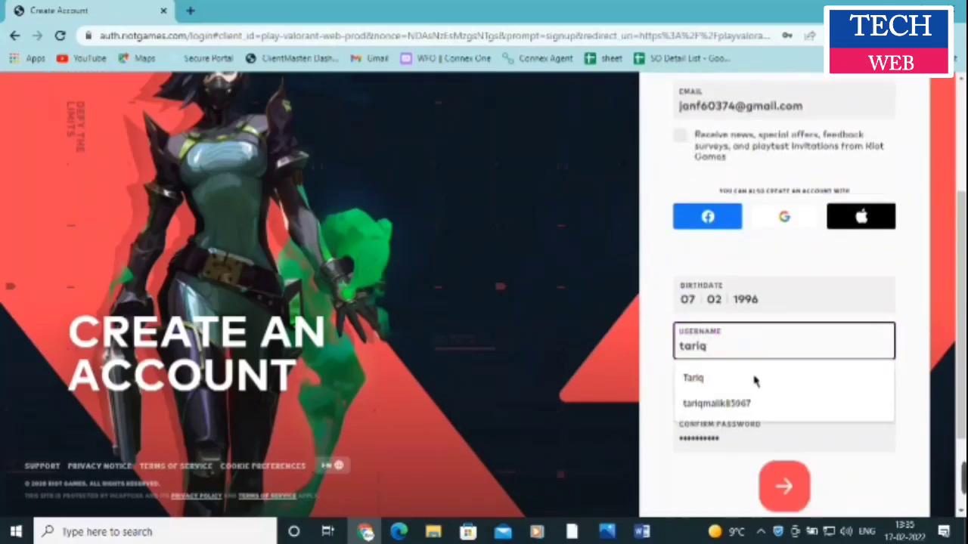
{"action": "type", "text": "78666"}
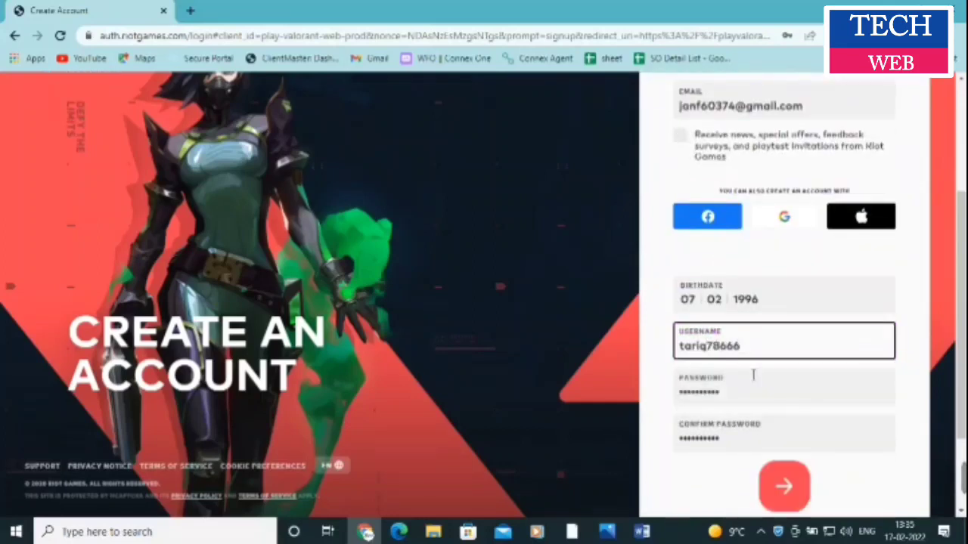
Submit the sign-up details to create the account and save its password in Chrome.
{"action": "scroll", "coordinate": [753, 375], "scroll_direction": "down", "scroll_amount": 2}
{"action": "scroll", "coordinate": [761, 411], "scroll_direction": "up", "scroll_amount": 4}
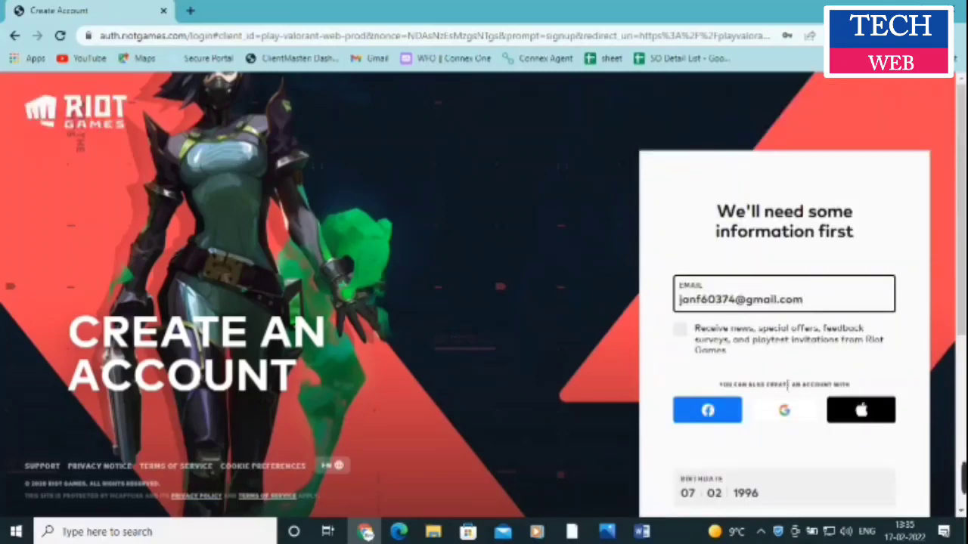
{"action": "scroll", "coordinate": [791, 393], "scroll_direction": "down", "scroll_amount": 4}
{"action": "left_click", "coordinate": [787, 393]}
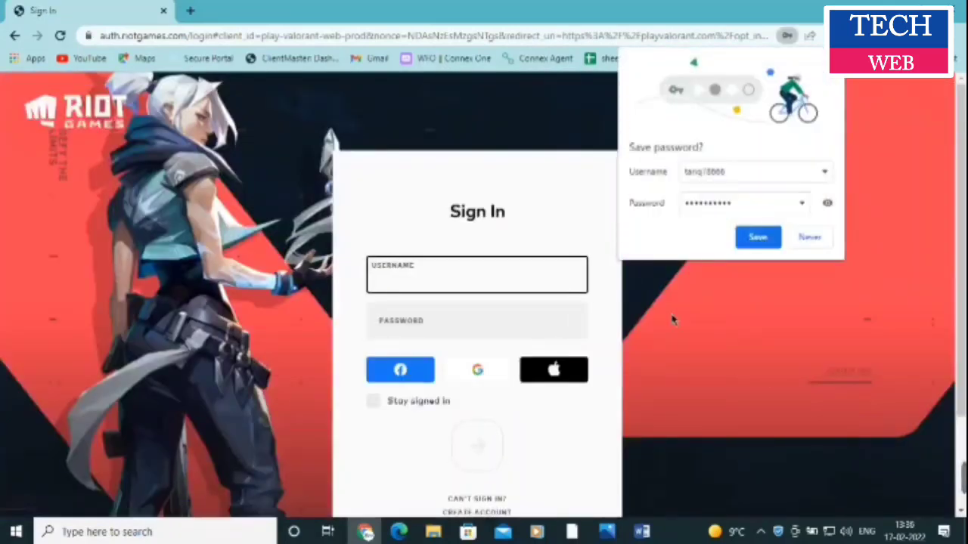
{"action": "left_click", "coordinate": [753, 239]}
Sign in to Riot Games with the autofilled new account details.
{"action": "scroll", "coordinate": [507, 325], "scroll_direction": "down", "scroll_amount": 2}
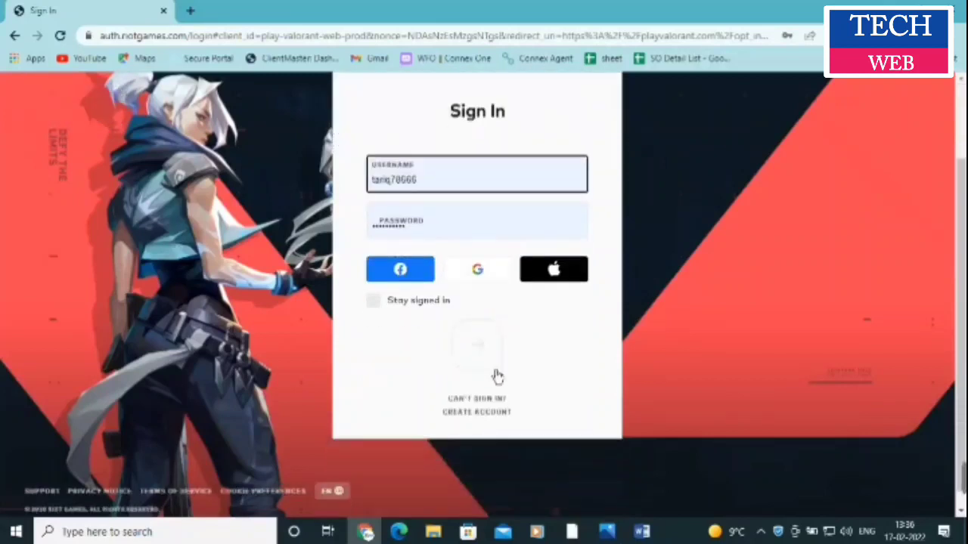
{"action": "left_click", "coordinate": [477, 338]}
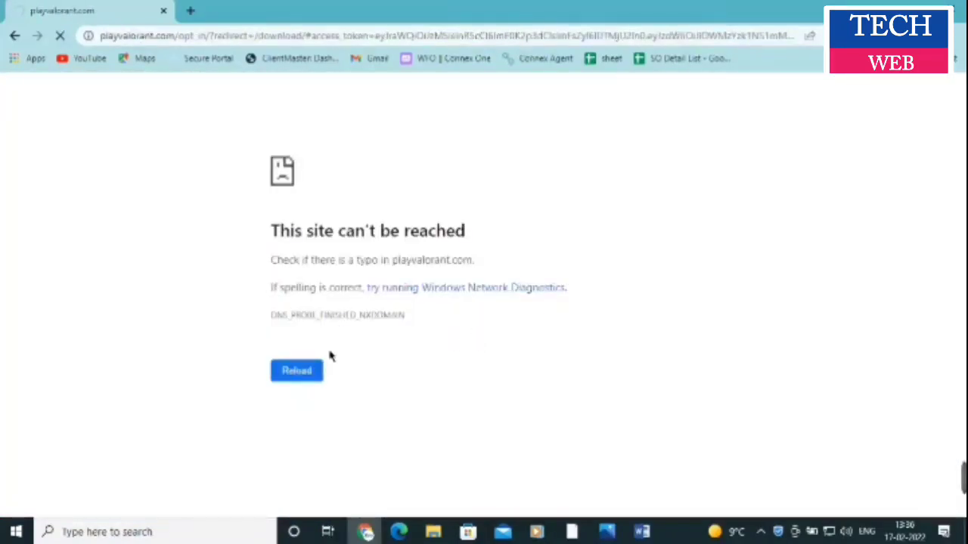
Reload the Valorant download page and run the downloaded Valorant installer.
{"action": "left_click", "coordinate": [307, 369]}
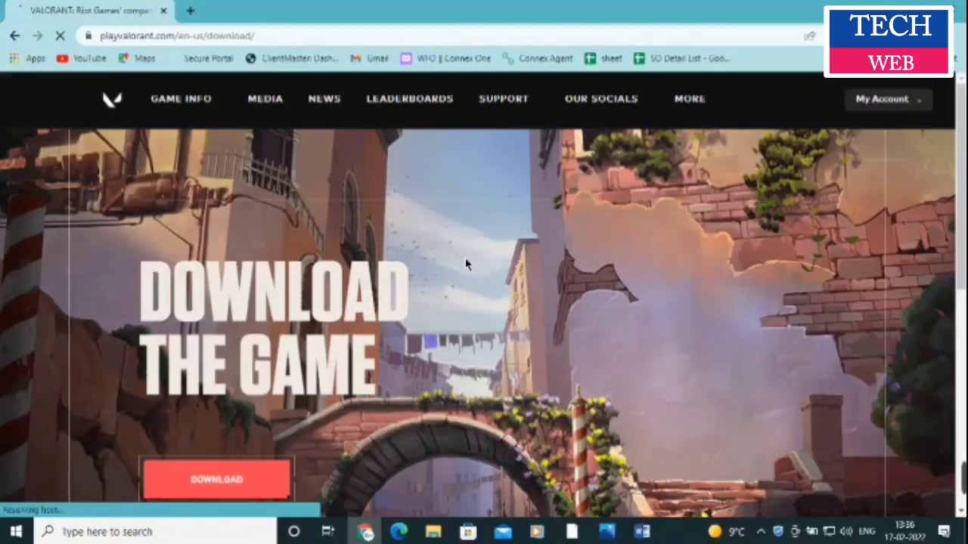
{"action": "scroll", "coordinate": [464, 264], "scroll_direction": "down", "scroll_amount": 4}
{"action": "scroll", "coordinate": [464, 264], "scroll_direction": "up", "scroll_amount": 3}
{"action": "mouse_move", "coordinate": [909, 108]}
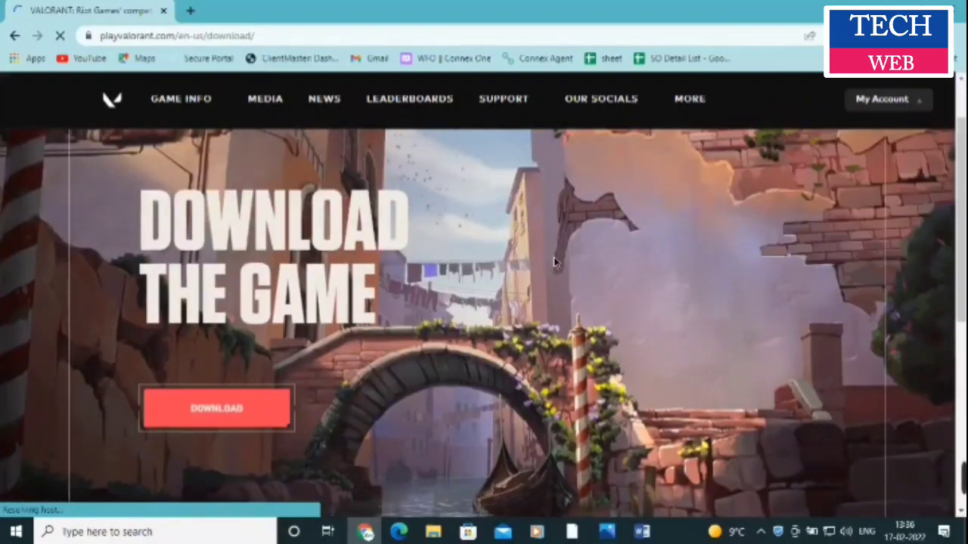
{"action": "scroll", "coordinate": [554, 262], "scroll_direction": "down", "scroll_amount": 2}
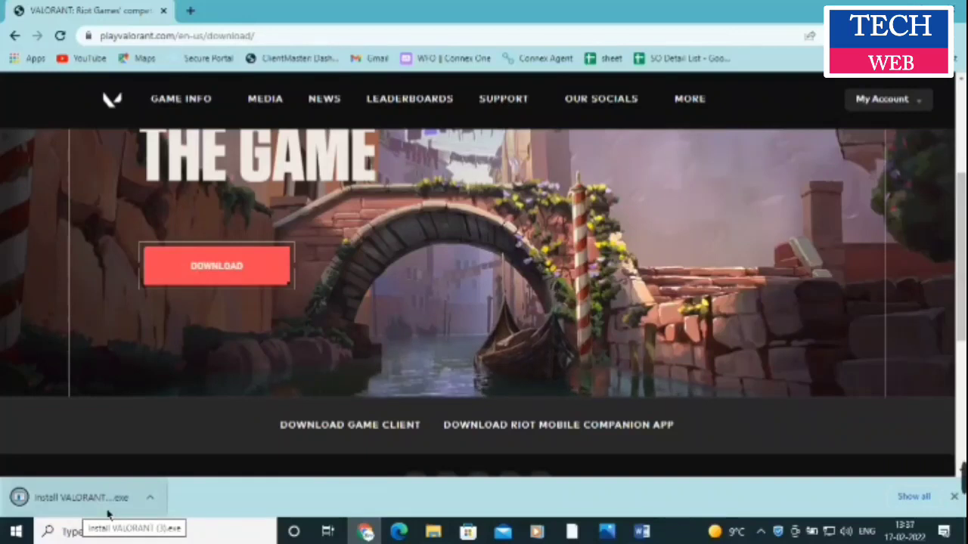
{"action": "left_click", "coordinate": [101, 497]}
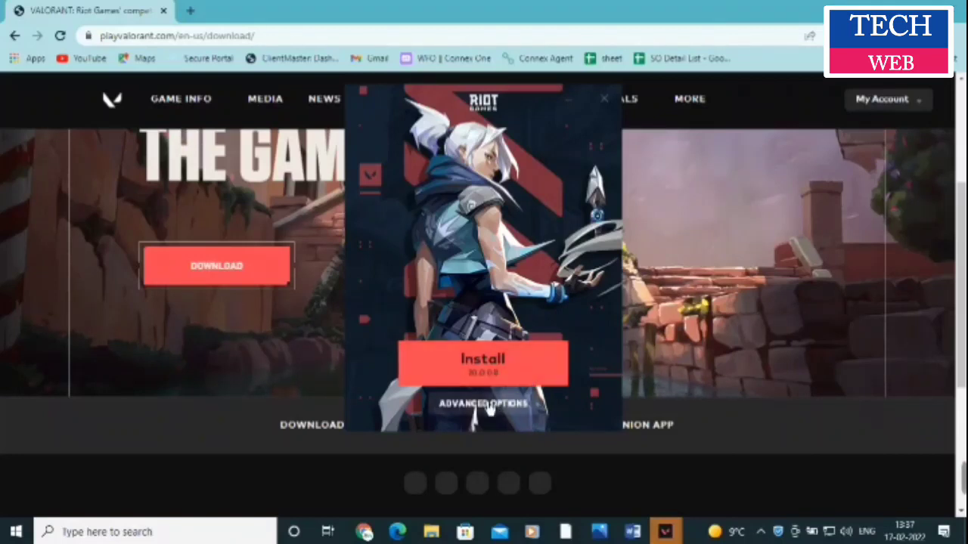
Show the installer's advanced install location options.
{"action": "left_click", "coordinate": [488, 406]}
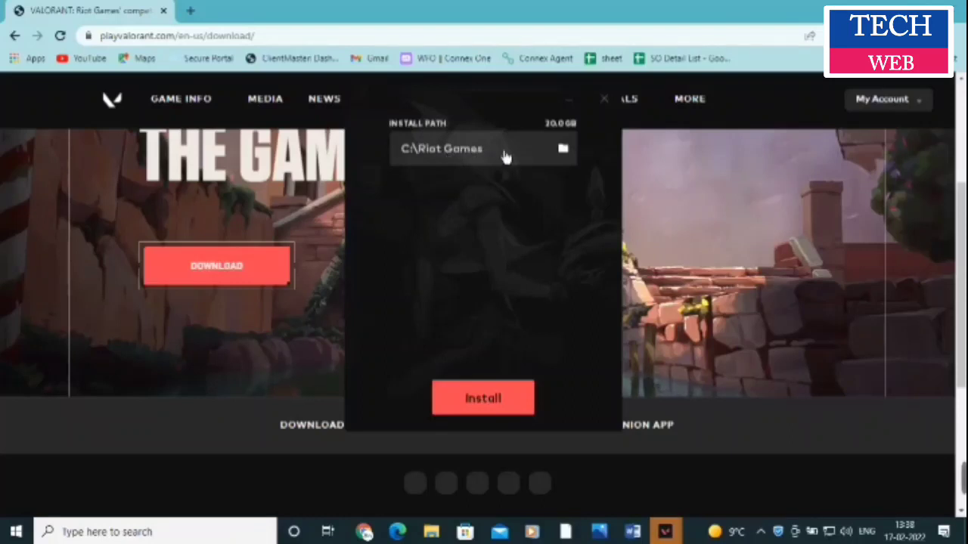
Install Valorant into C:\Riot Games.
{"action": "left_click", "coordinate": [488, 401]}
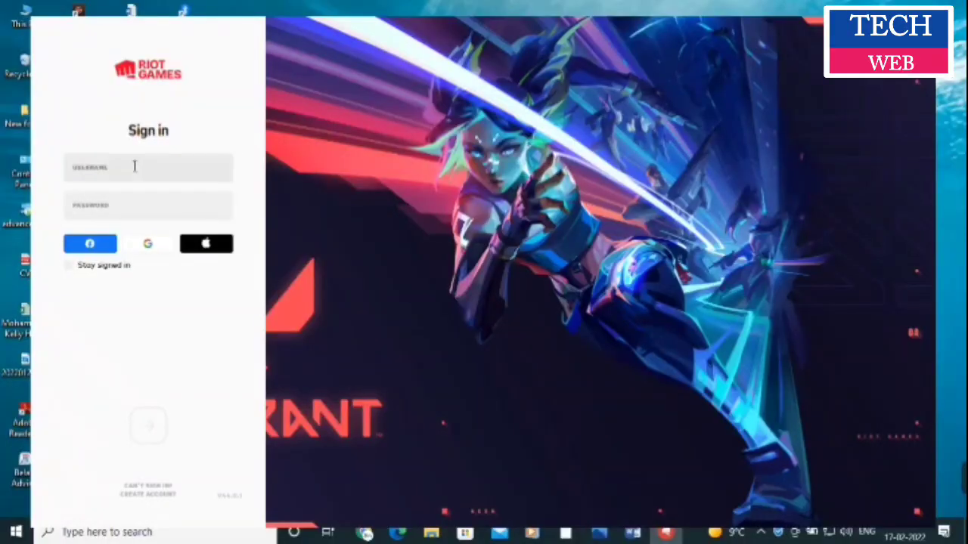
Enter the account username and password in the Riot Client sign-in form and sign in.
{"action": "left_click", "coordinate": [115, 198]}
{"action": "left_click", "coordinate": [132, 175]}
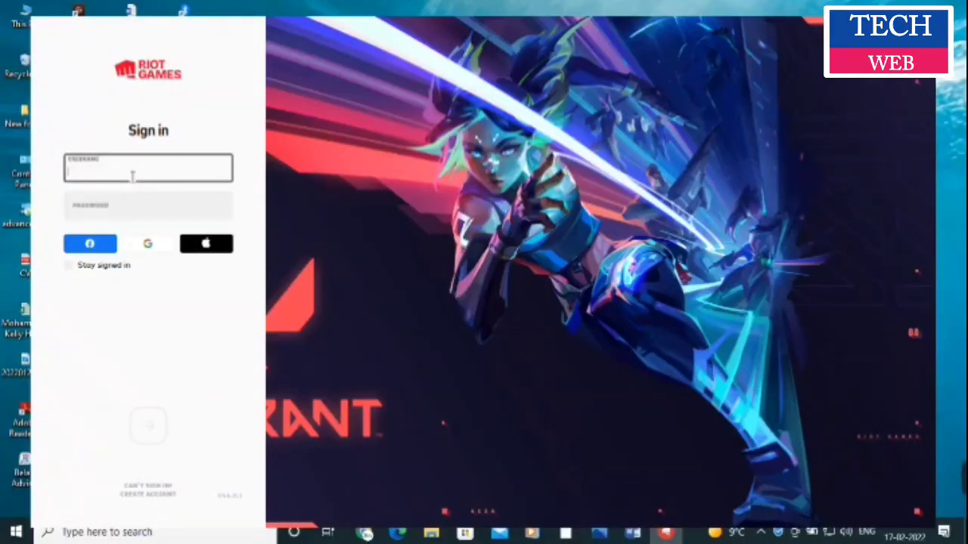
{"action": "type", "text": "tariq78666"}
{"action": "left_click", "coordinate": [130, 205]}
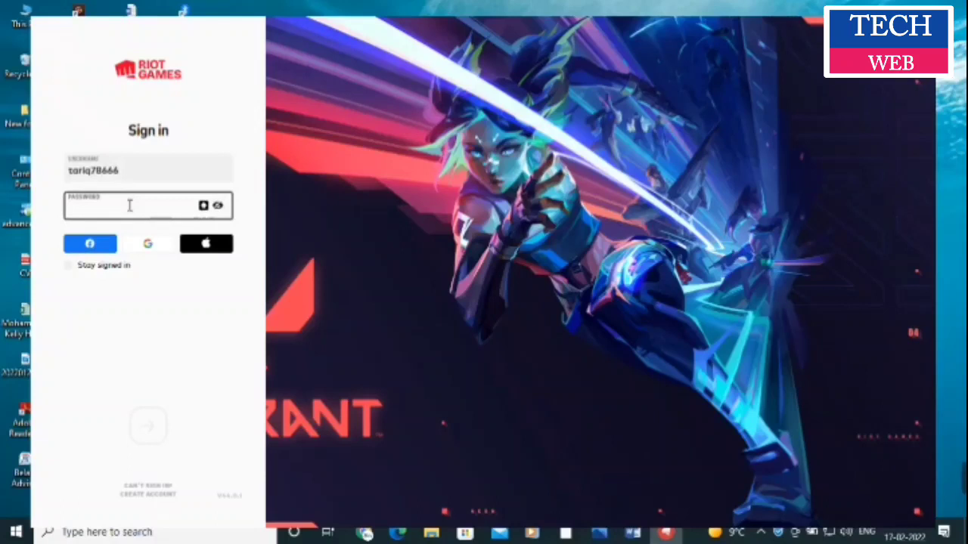
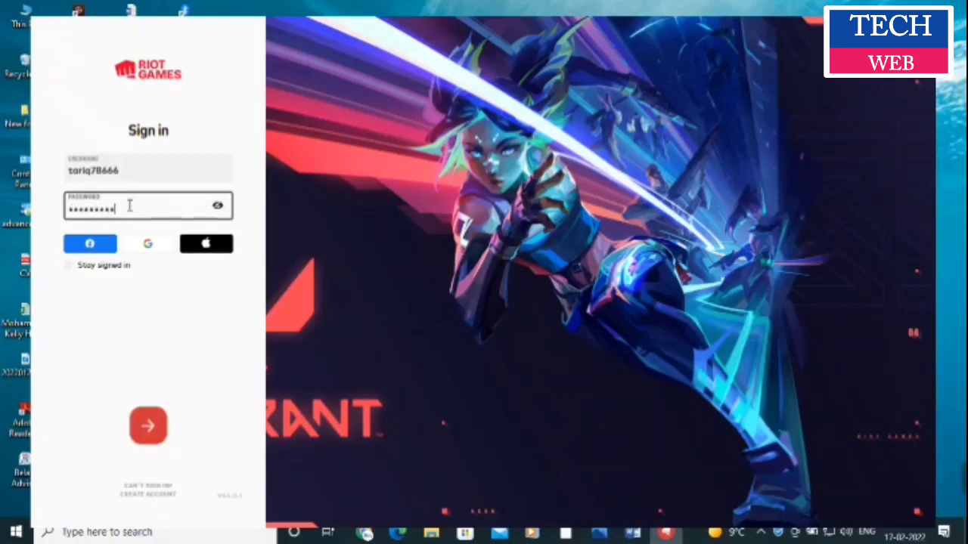
{"action": "left_click", "coordinate": [147, 439]}
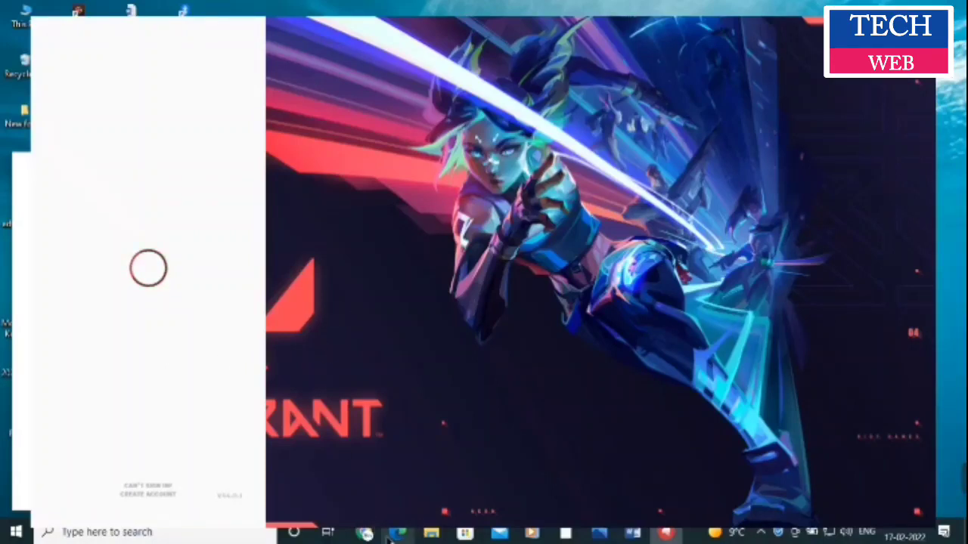
While sign-in loads, bring up the Valorant download page in Chrome, then return to the Riot Client.
{"action": "mouse_move", "coordinate": [367, 534]}
{"action": "left_click", "coordinate": [363, 469]}
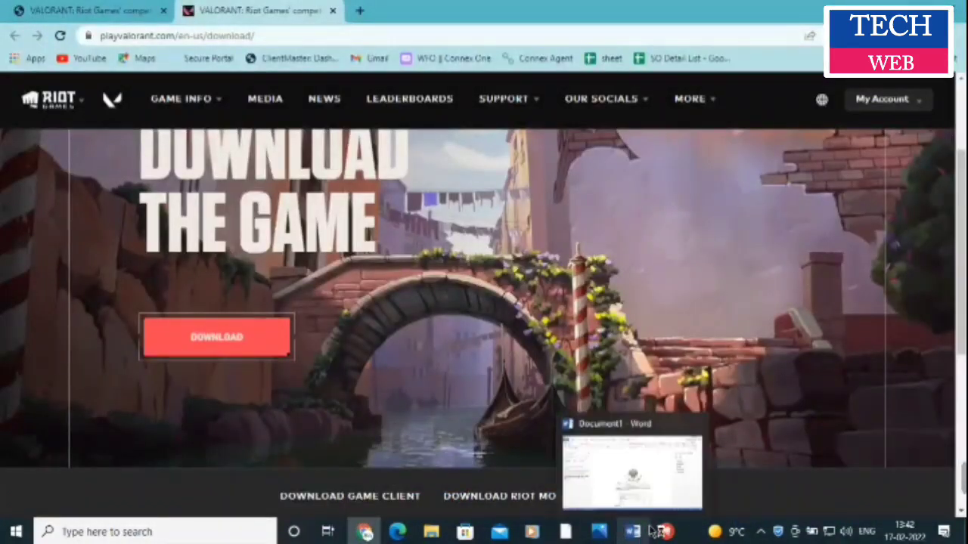
{"action": "left_click", "coordinate": [675, 535]}
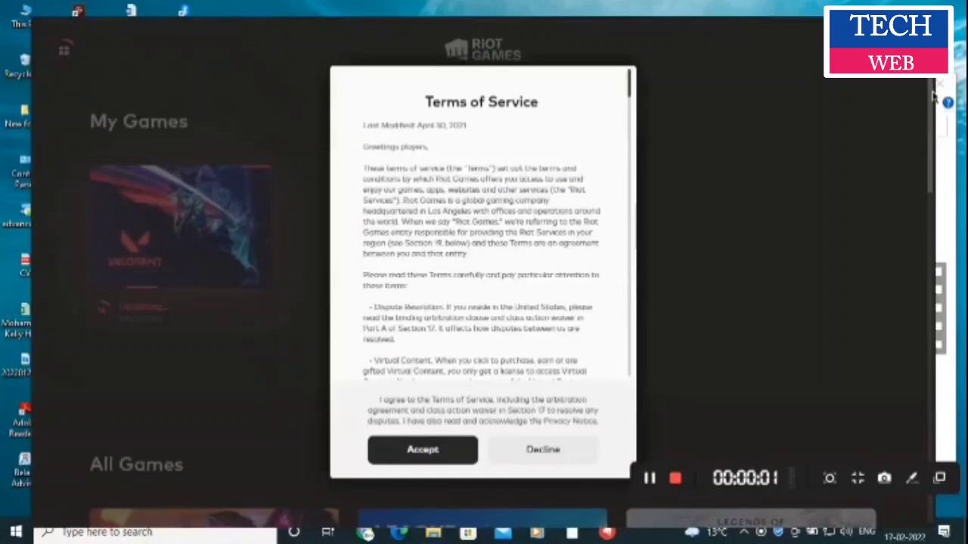
Minimize the stray Explorer window, scroll through the Riot Terms of Service and accept them.
{"action": "left_click", "coordinate": [947, 165]}
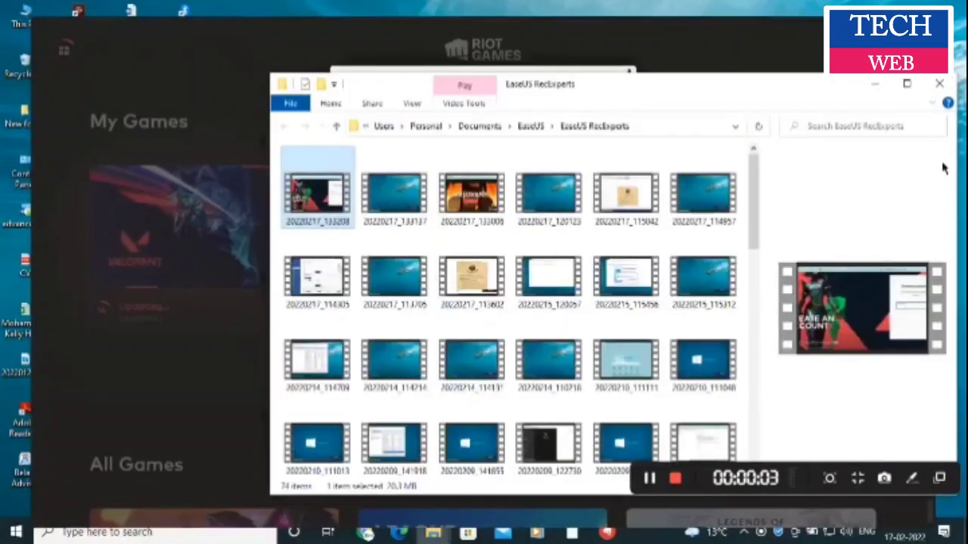
{"action": "left_click", "coordinate": [877, 84]}
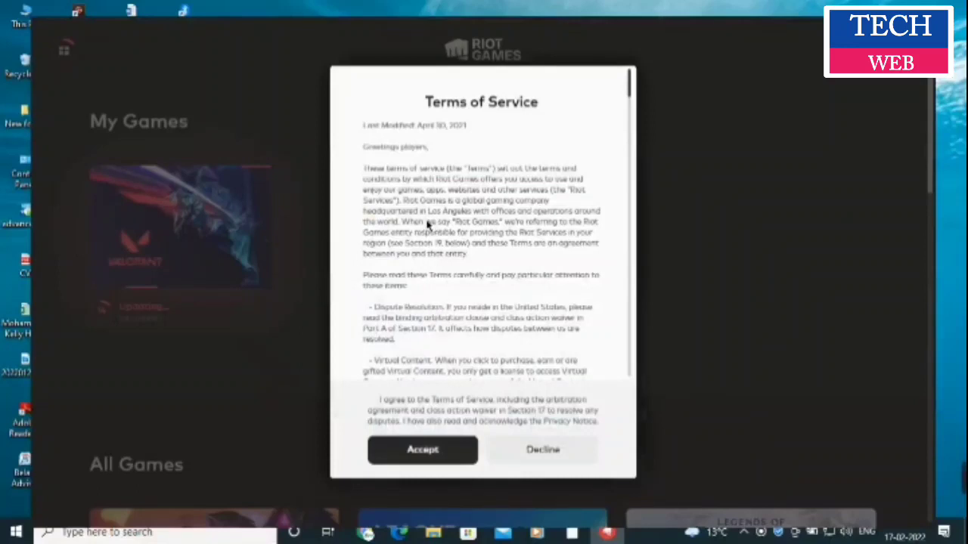
{"action": "scroll", "coordinate": [428, 225], "scroll_direction": "down", "scroll_amount": 5}
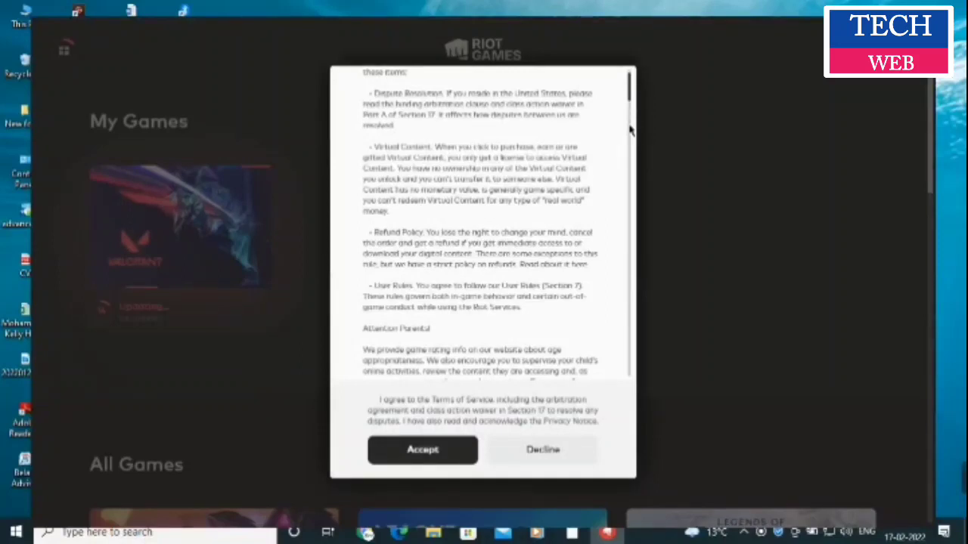
{"action": "left_click_drag", "start_coordinate": [630, 95], "coordinate": [630, 371]}
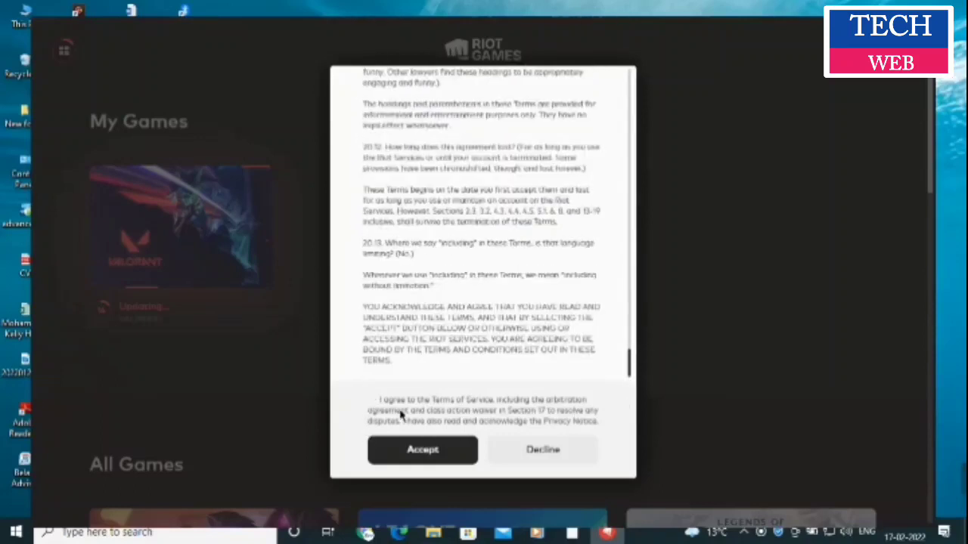
{"action": "left_click", "coordinate": [416, 449]}
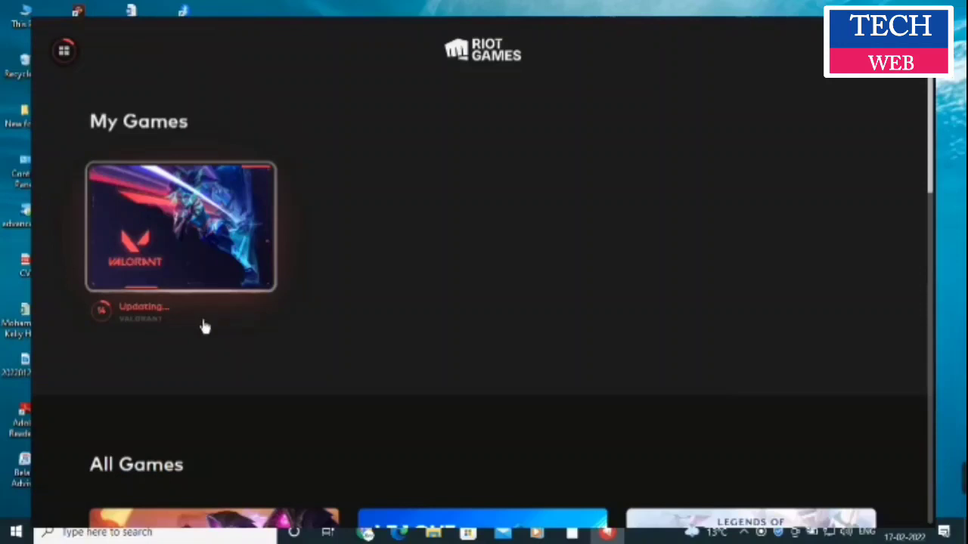
{"action": "scroll", "coordinate": [257, 327], "scroll_direction": "down", "scroll_amount": 5}
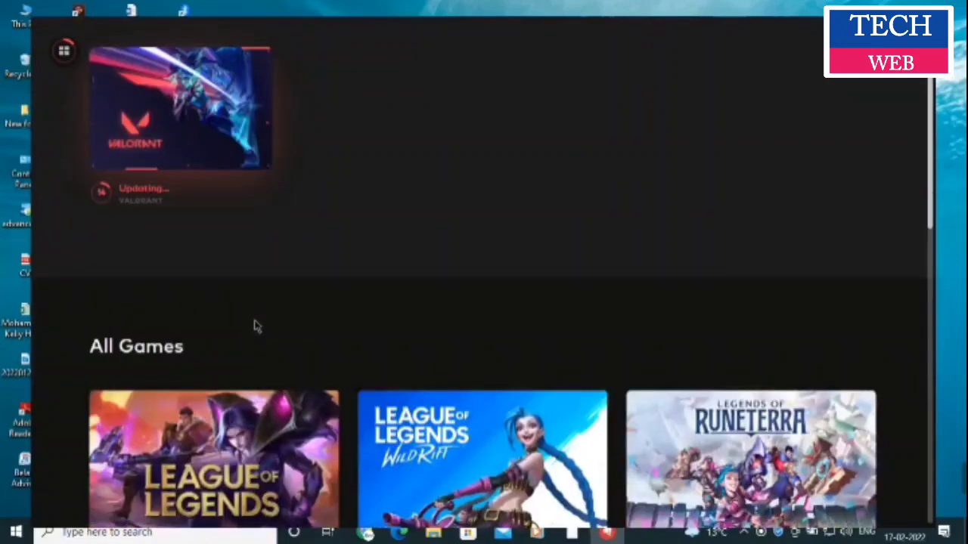
{"action": "scroll", "coordinate": [257, 326], "scroll_direction": "down", "scroll_amount": 3}
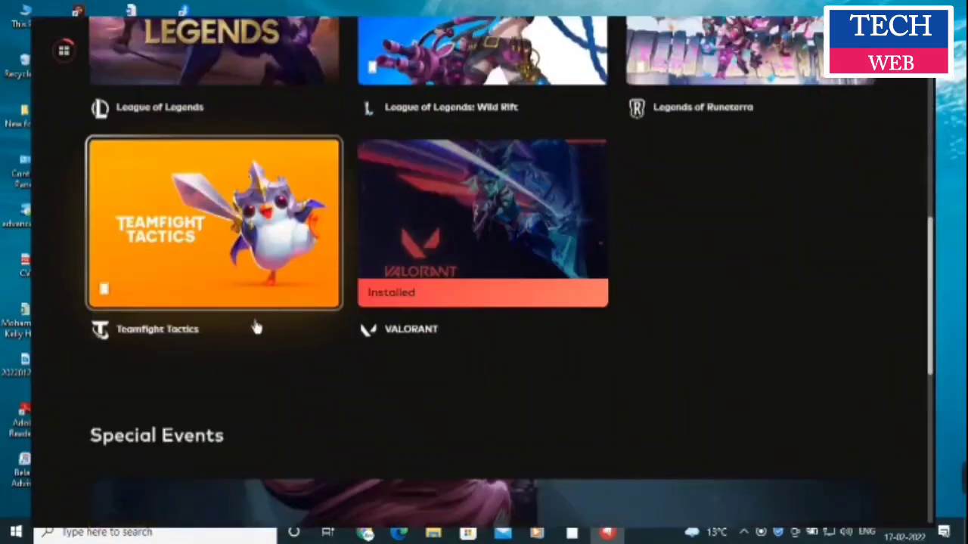
{"action": "scroll", "coordinate": [302, 326], "scroll_direction": "down", "scroll_amount": 2}
{"action": "scroll", "coordinate": [340, 325], "scroll_direction": "up", "scroll_amount": 2}
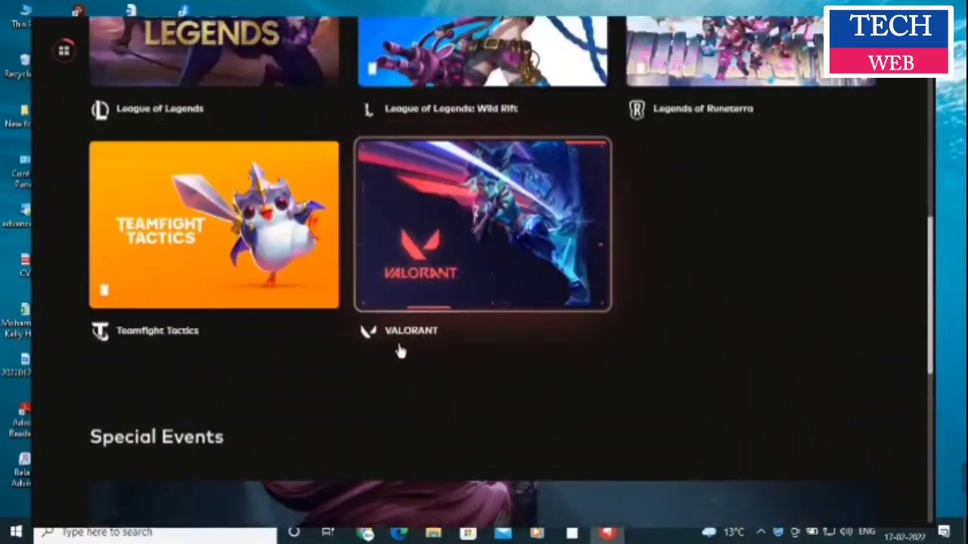
{"action": "scroll", "coordinate": [371, 336], "scroll_direction": "up", "scroll_amount": 2}
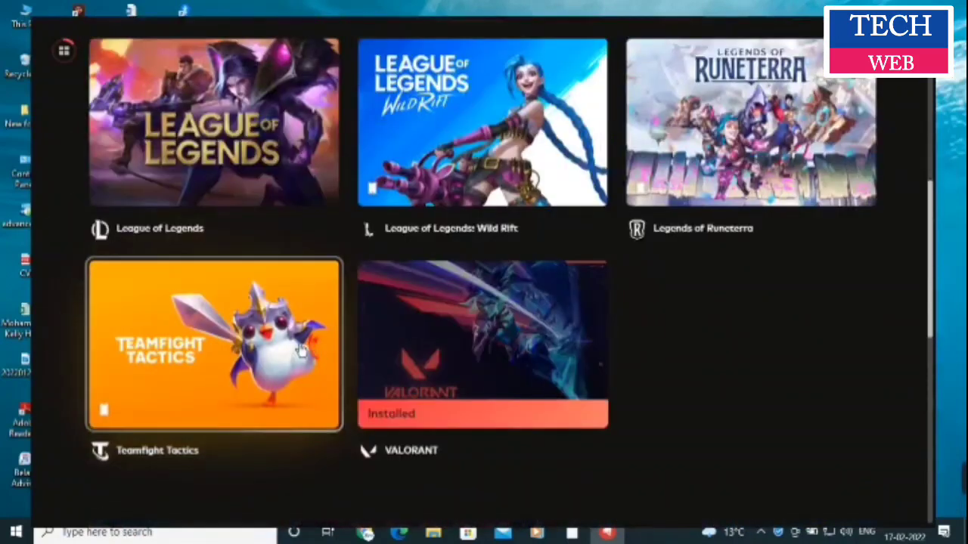
{"action": "scroll", "coordinate": [259, 288], "scroll_direction": "up", "scroll_amount": 3}
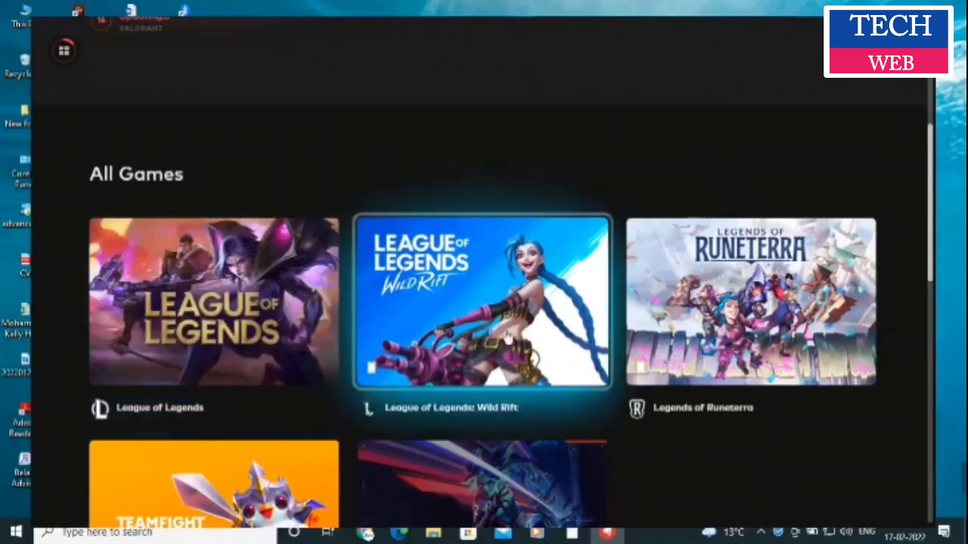
{"action": "scroll", "coordinate": [527, 340], "scroll_direction": "up", "scroll_amount": 4}
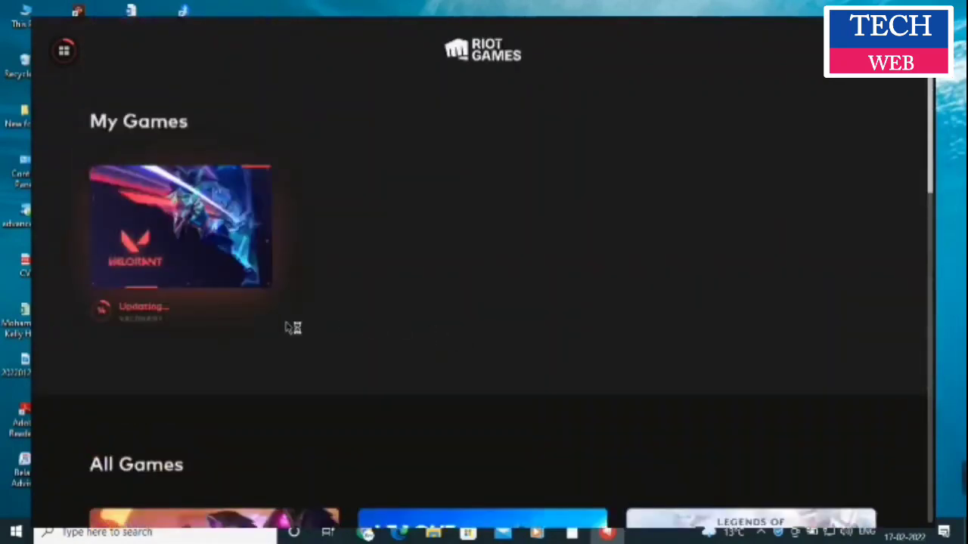